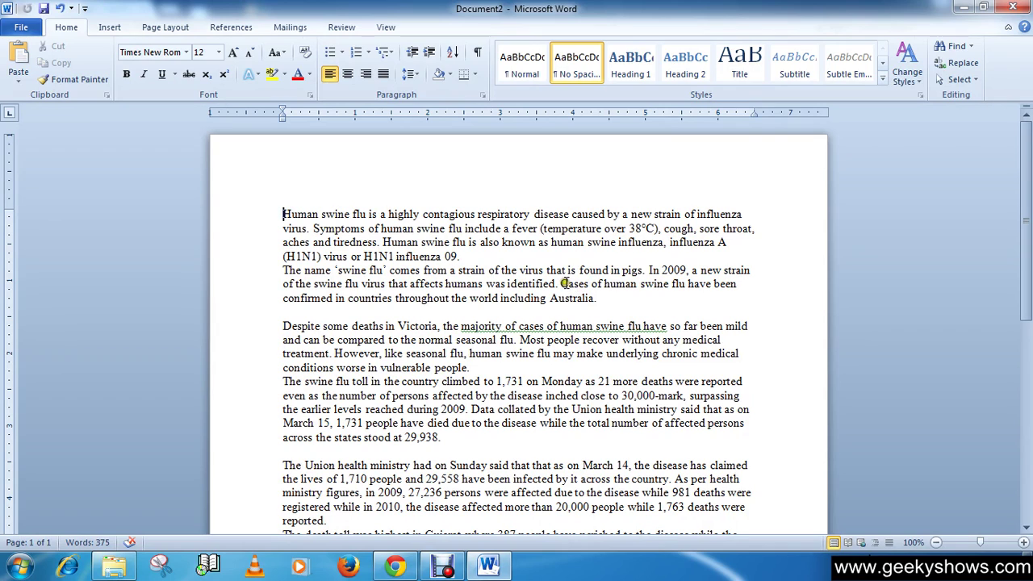
Switch to the Page Layout tab to show the swine flu document's page background settings.
click(168, 29)
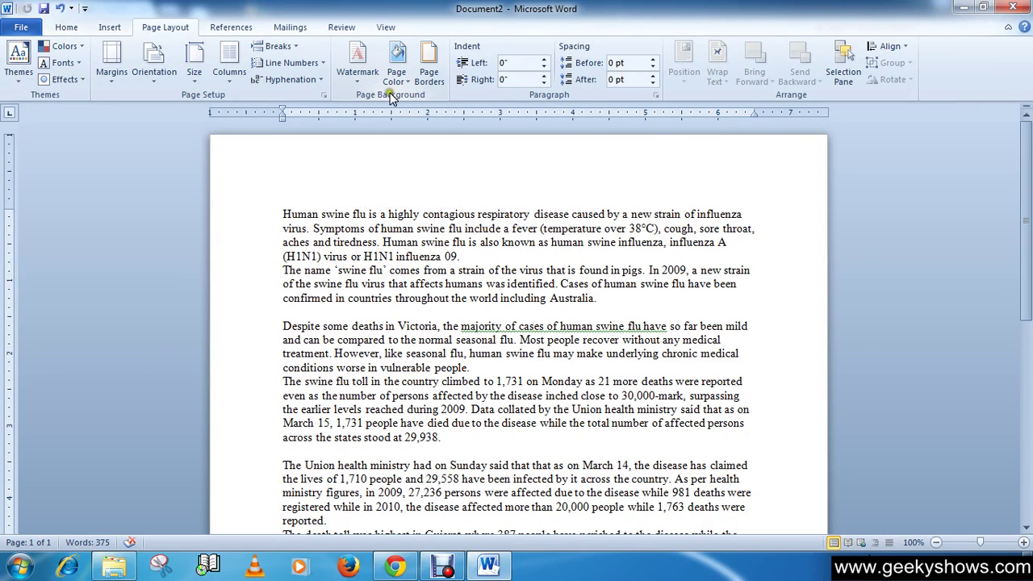
Open the Watermark gallery showing the CONFIDENTIAL and DO NOT COPY presets.
click(359, 81)
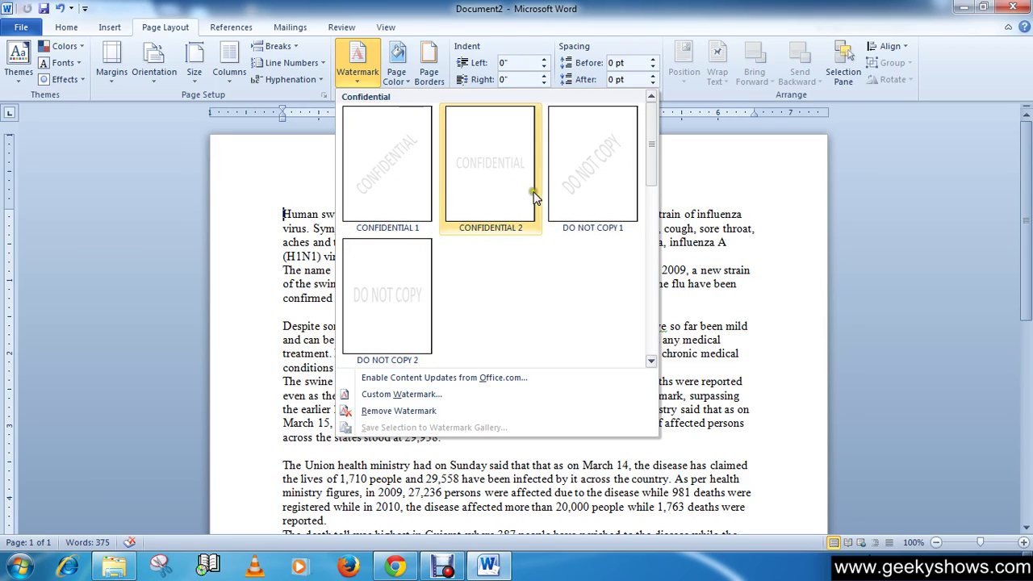
click(609, 192)
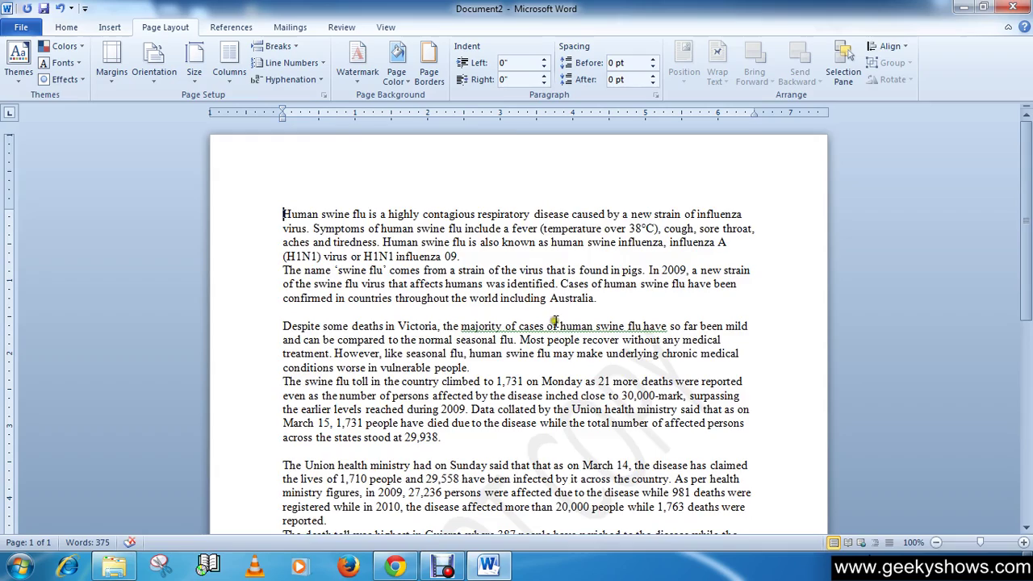
scroll(555, 326, down, 7)
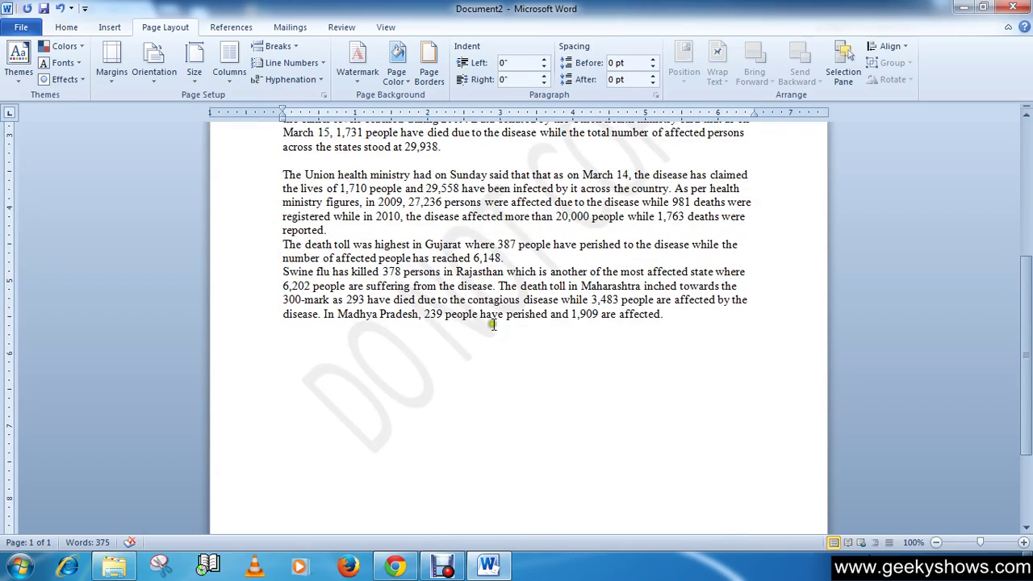
click(1022, 543)
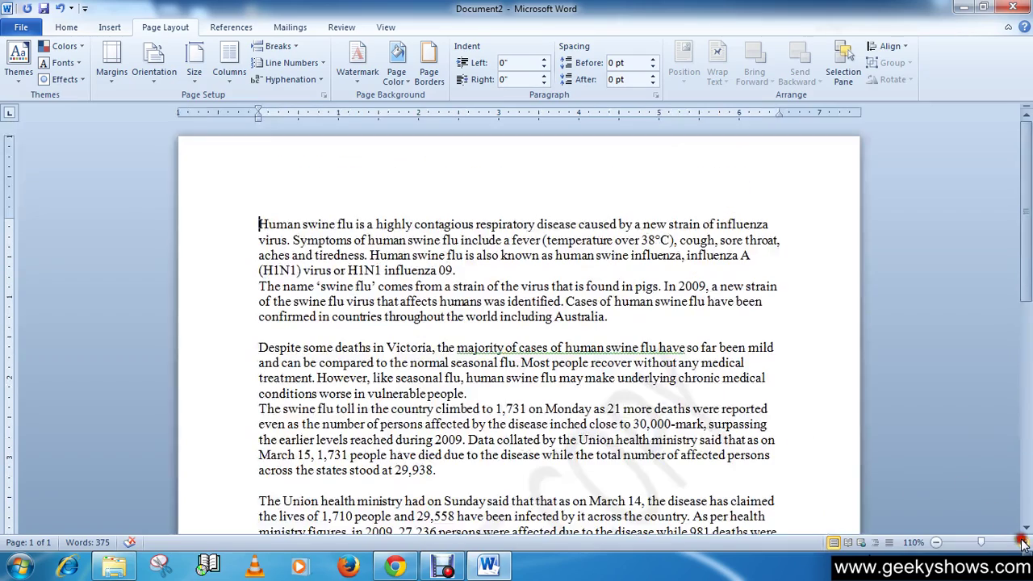
scroll(595, 391, down, 9)
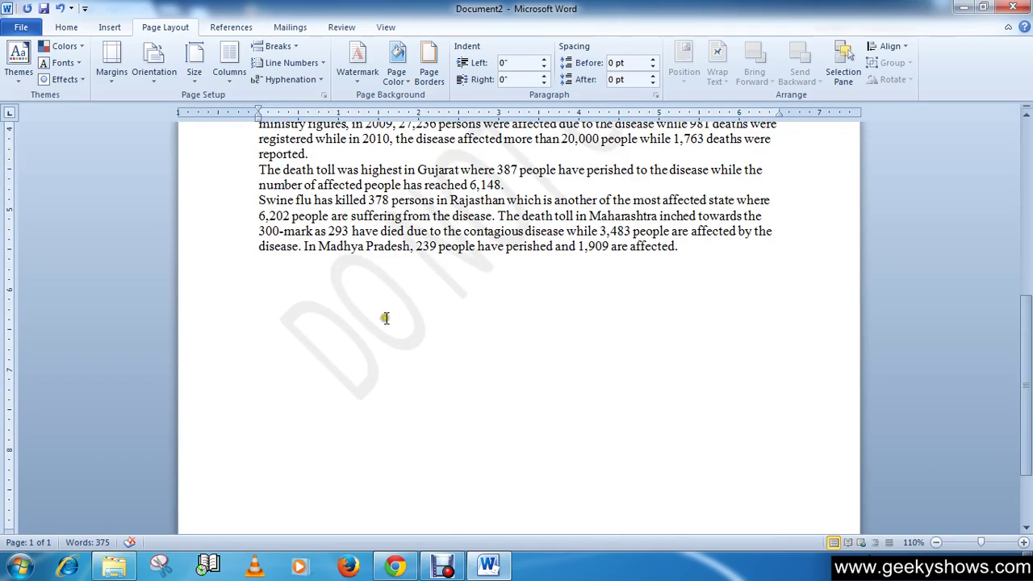
scroll(526, 310, up, 6)
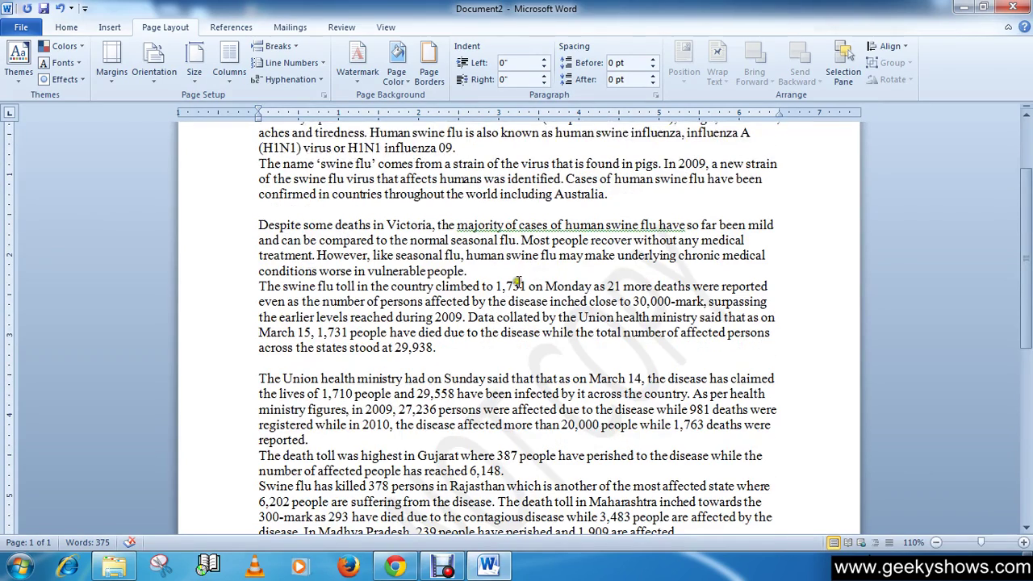
scroll(518, 283, up, 3)
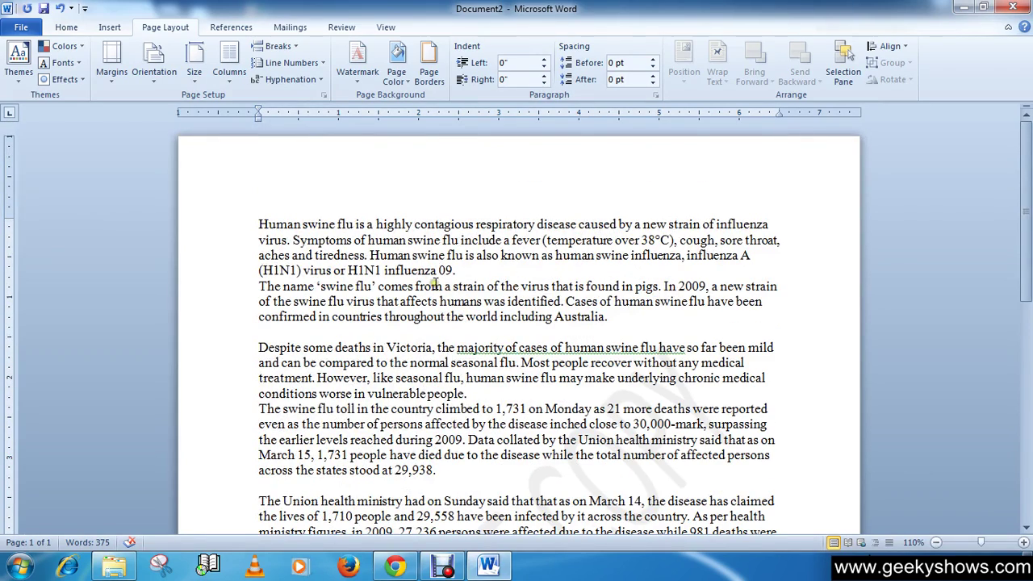
click(936, 542)
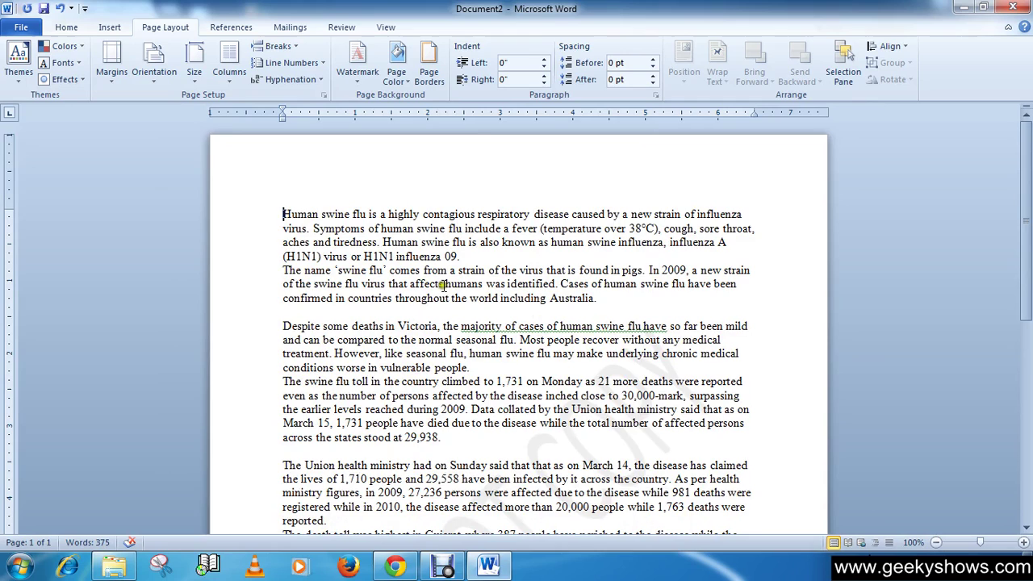
Open the Custom Watermark dialog from the Watermark gallery and move it over the page.
scroll(440, 284, down, 1)
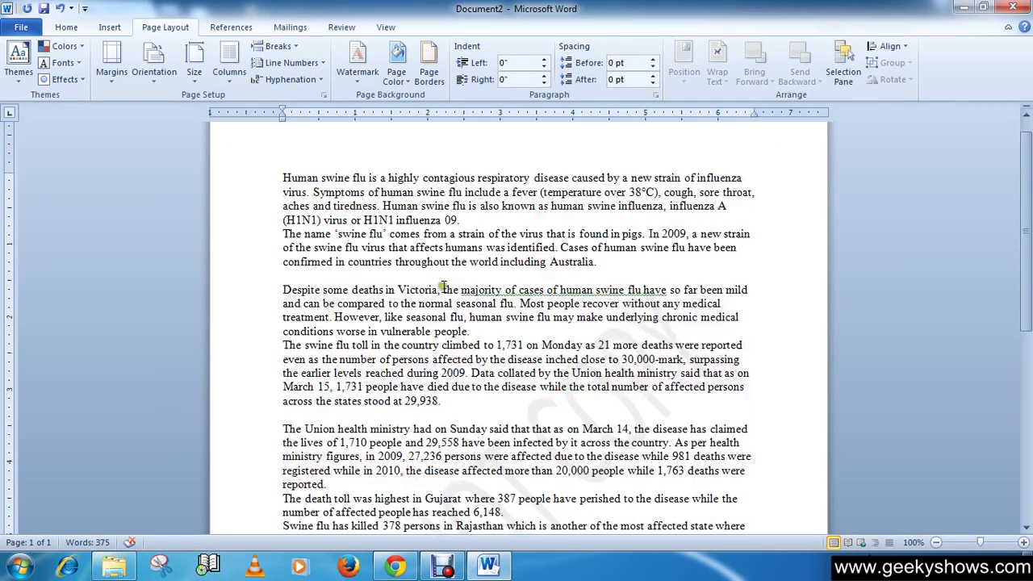
click(358, 76)
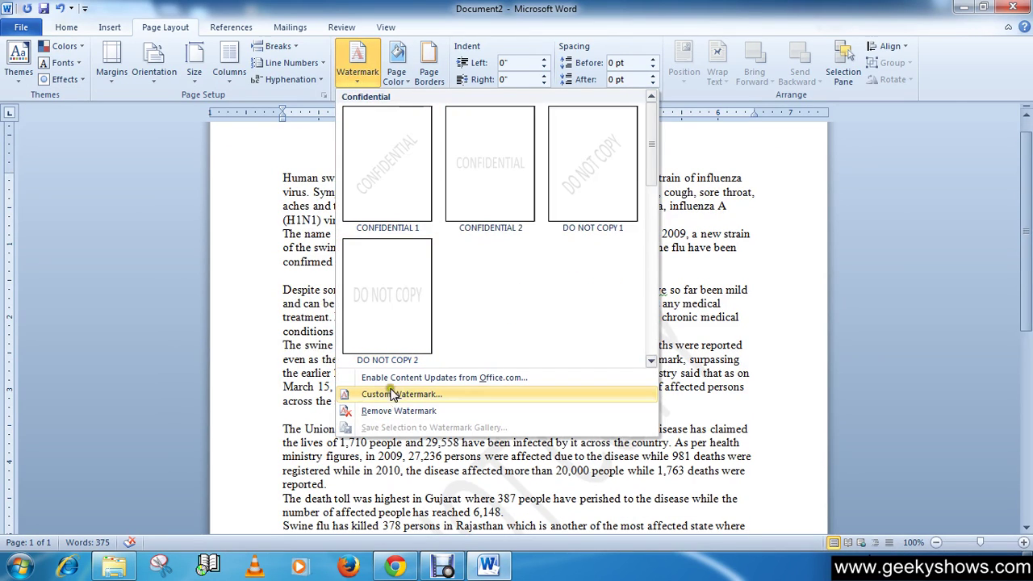
click(359, 78)
click(360, 78)
click(416, 400)
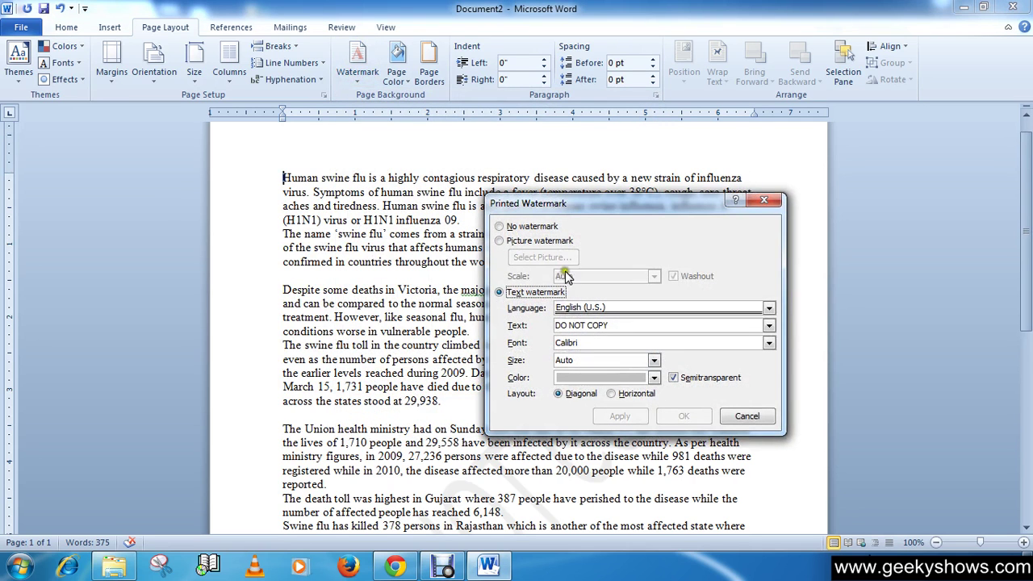
drag(581, 210, 385, 165)
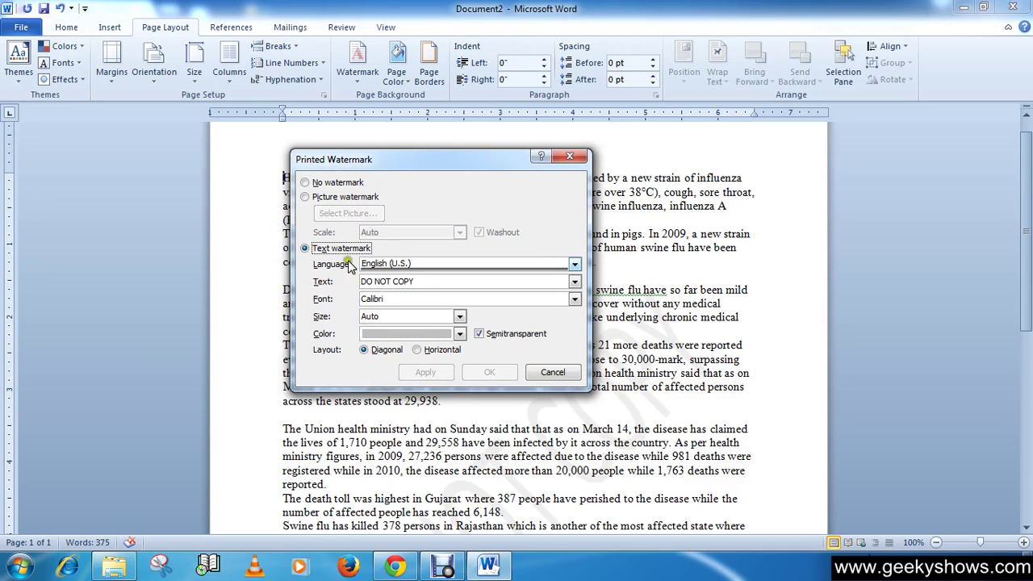
click(306, 249)
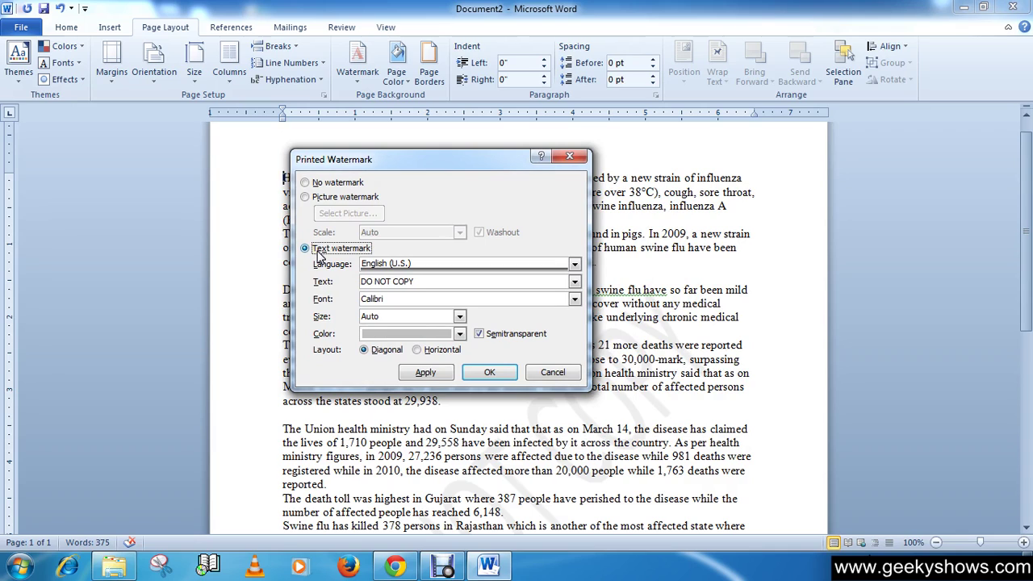
click(347, 199)
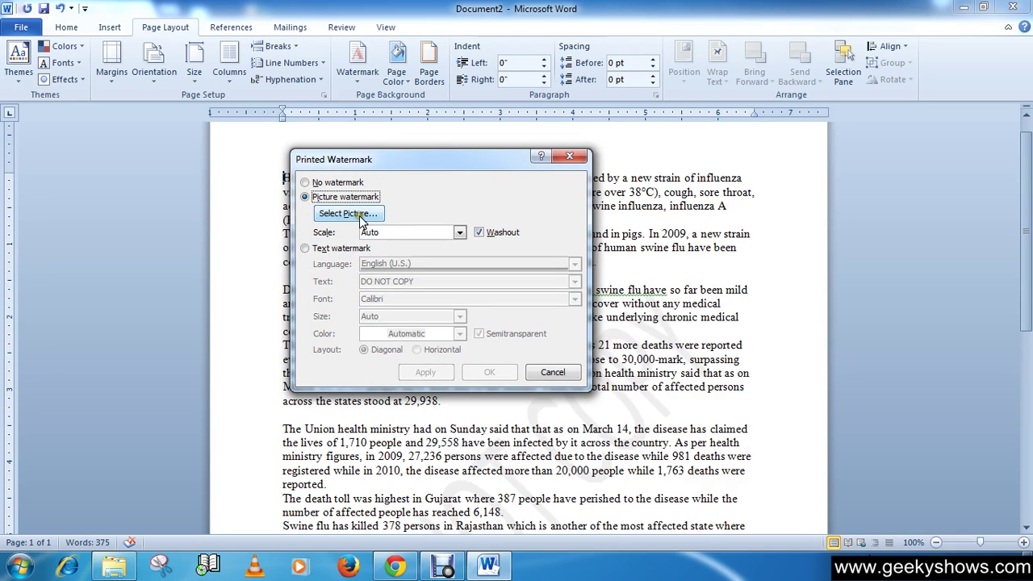
click(322, 252)
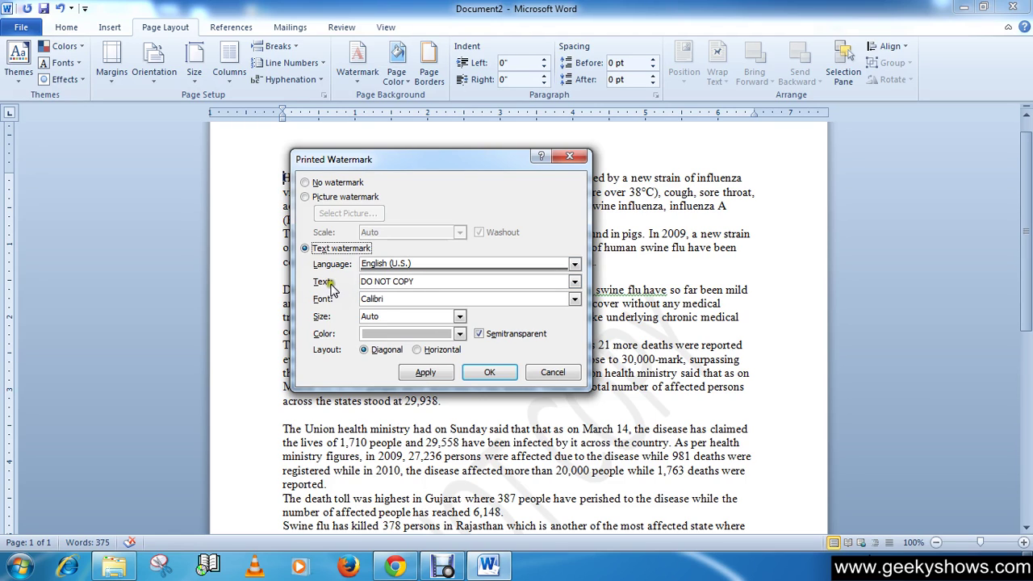
Replace the watermark text DO NOT COPY with COPY IT.
triple_click(428, 282)
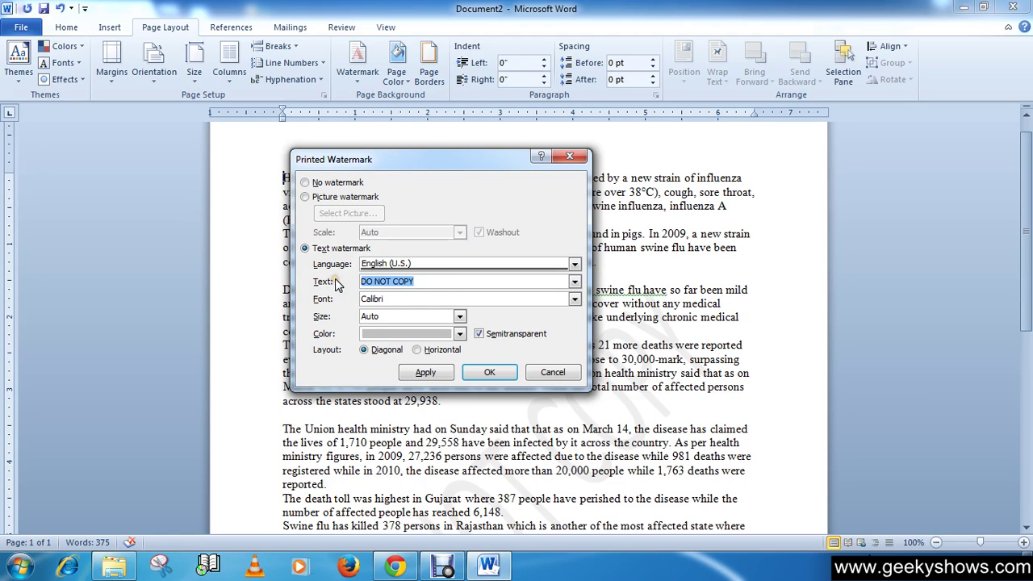
key(BackSpace)
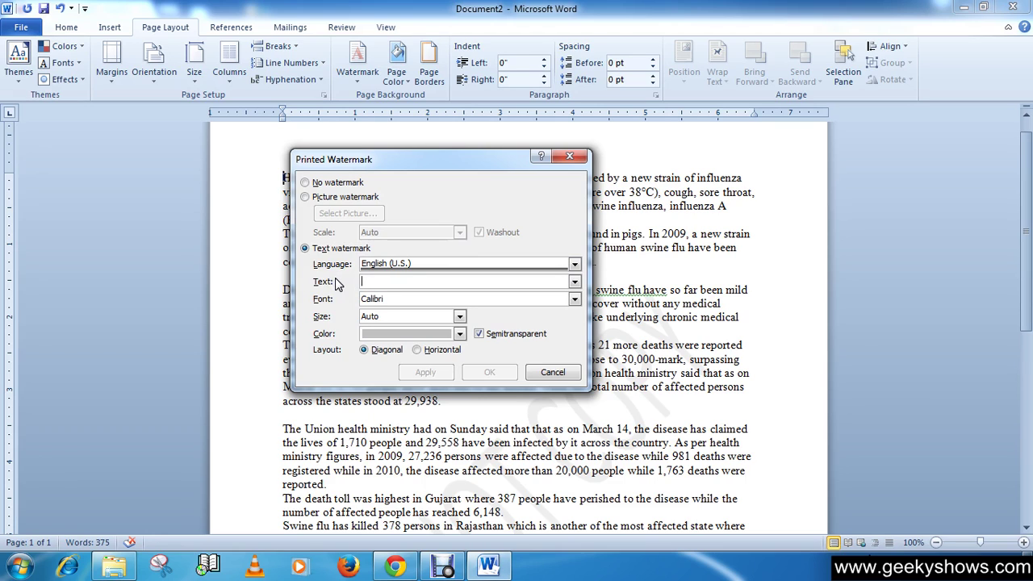
text(CO)
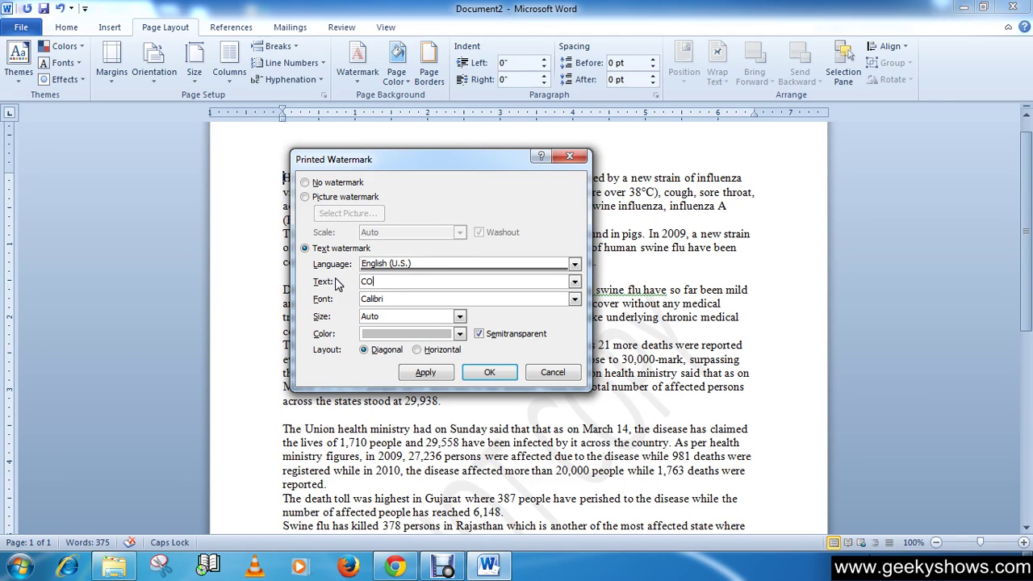
text(PY IT)
Keep Calibri font, Auto size and default colour, and apply the COPY IT watermark.
click(575, 299)
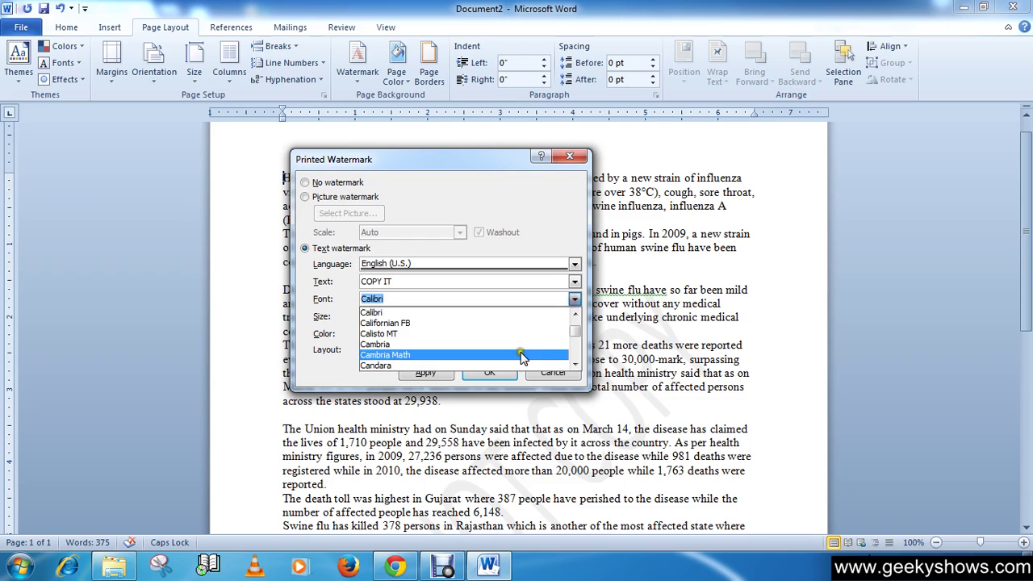
click(437, 313)
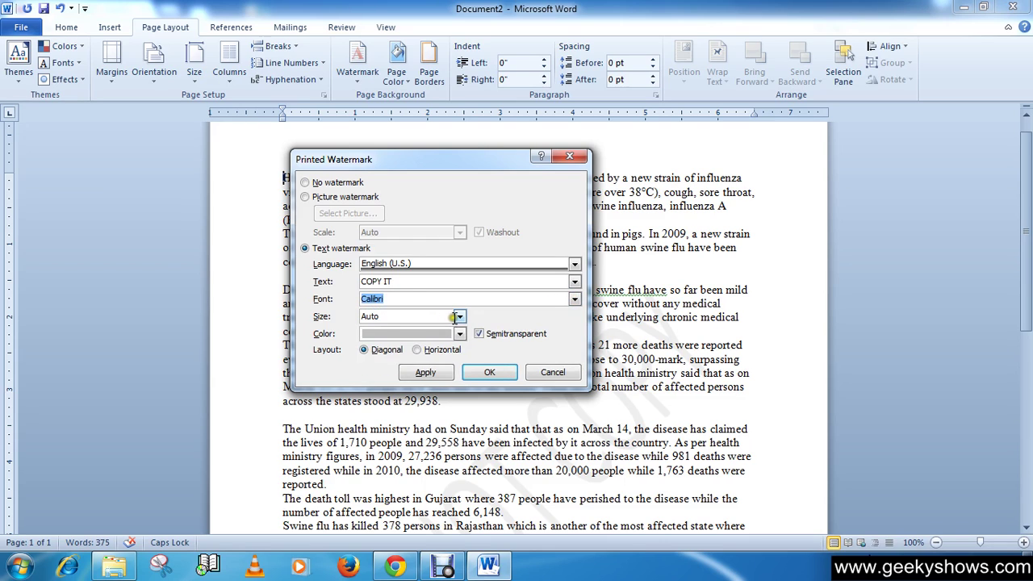
click(459, 316)
click(448, 328)
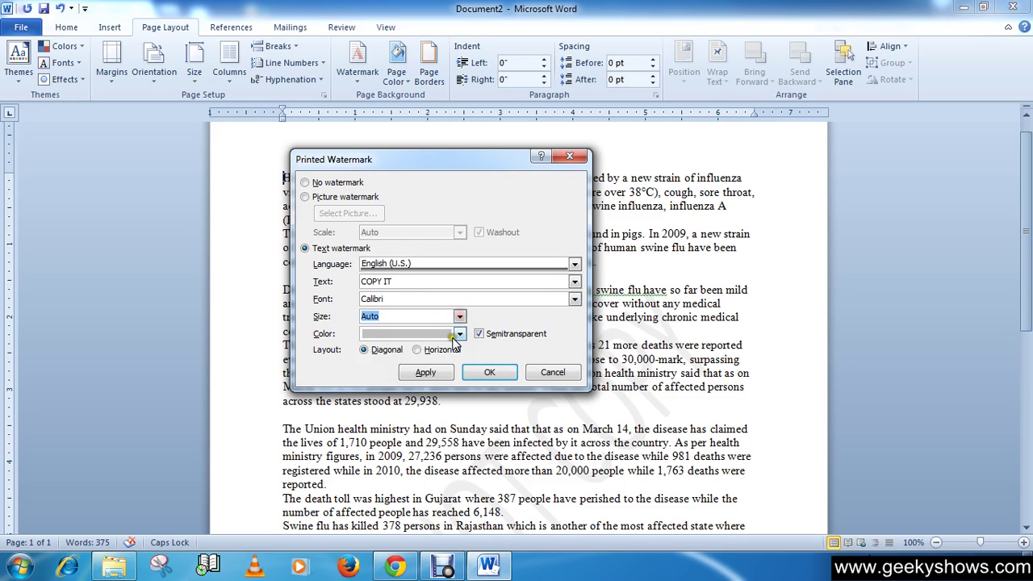
click(458, 334)
click(522, 304)
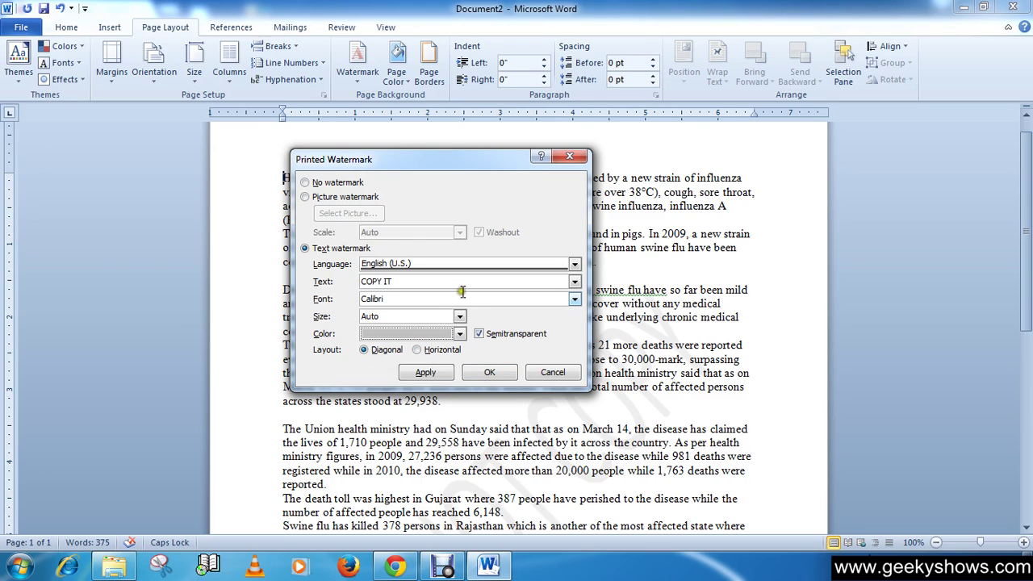
click(470, 377)
click(436, 372)
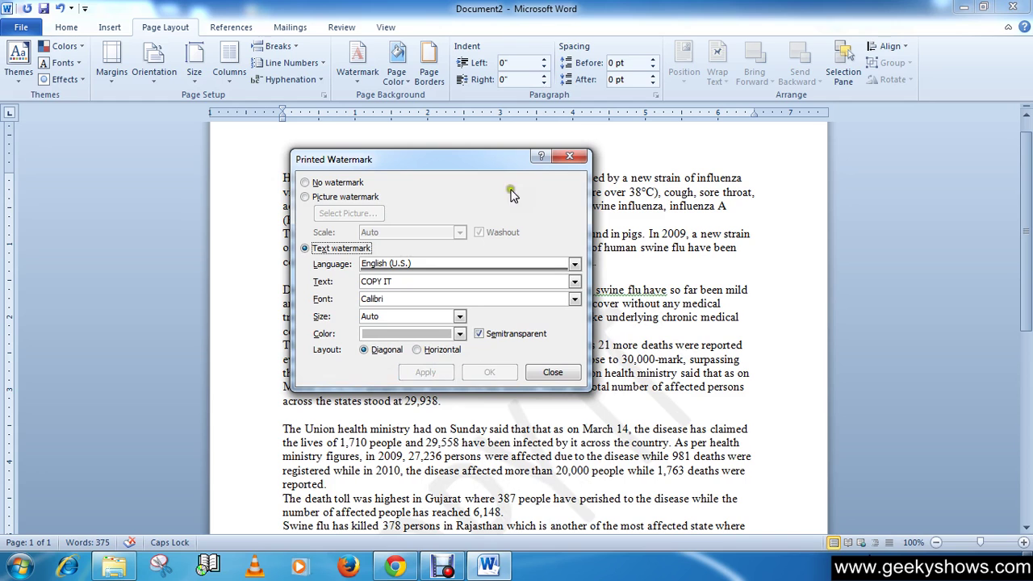
drag(505, 160, 515, 106)
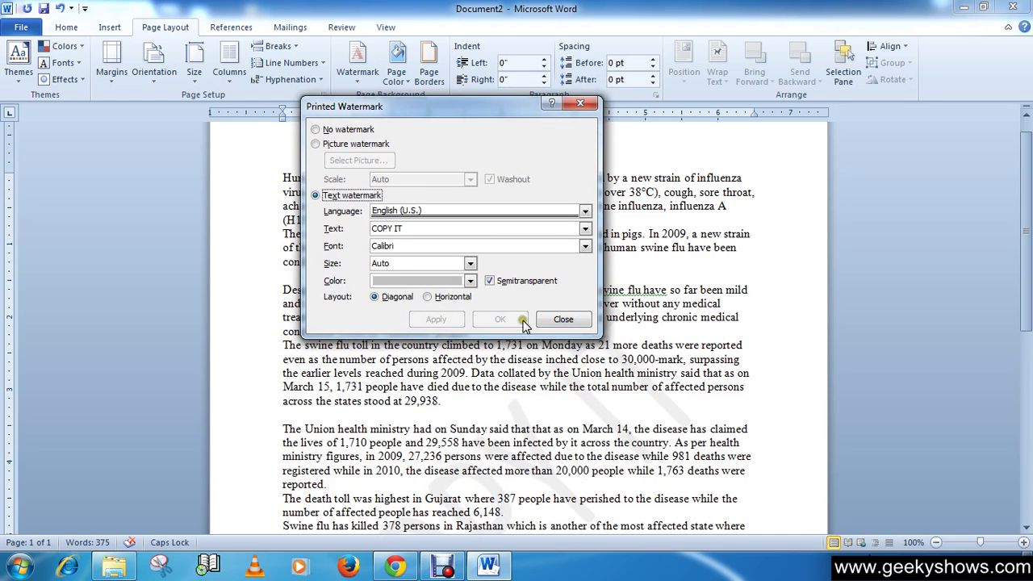
Close the Printed Watermark dialog and scroll the page to view the diagonal COPY IT watermark.
click(563, 320)
scroll(526, 383, down, 7)
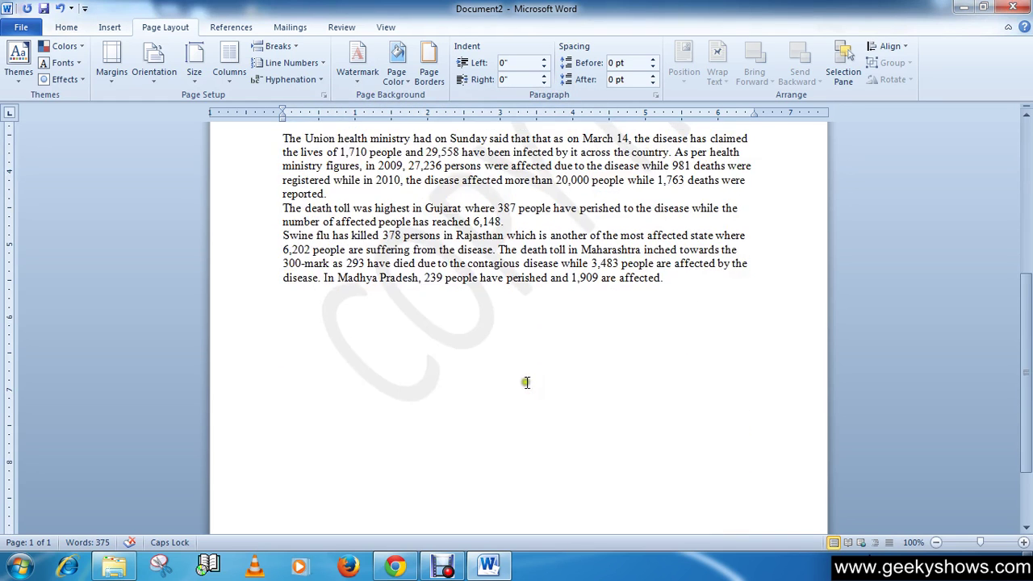
scroll(416, 384, up, 3)
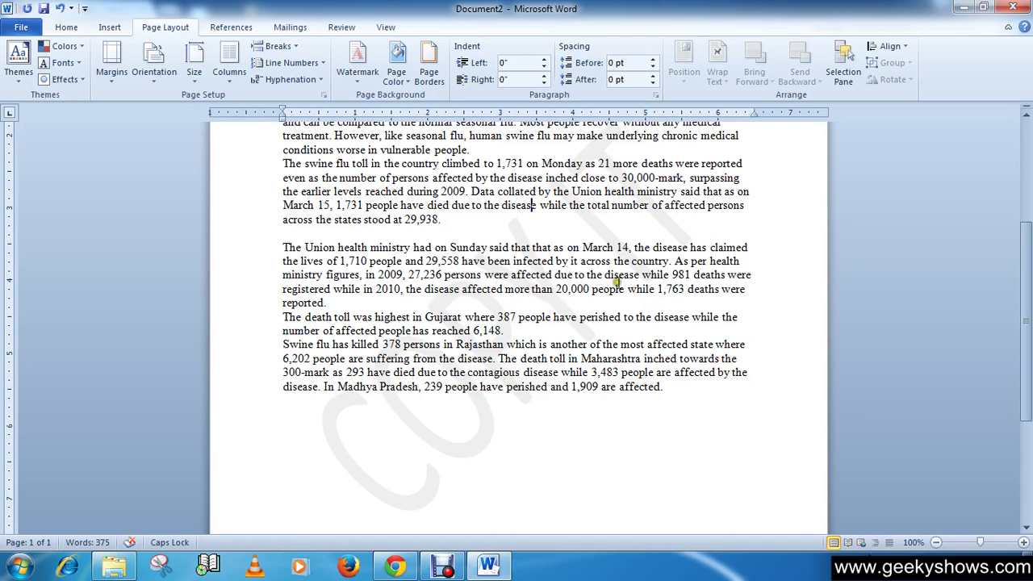
scroll(495, 352, up, 6)
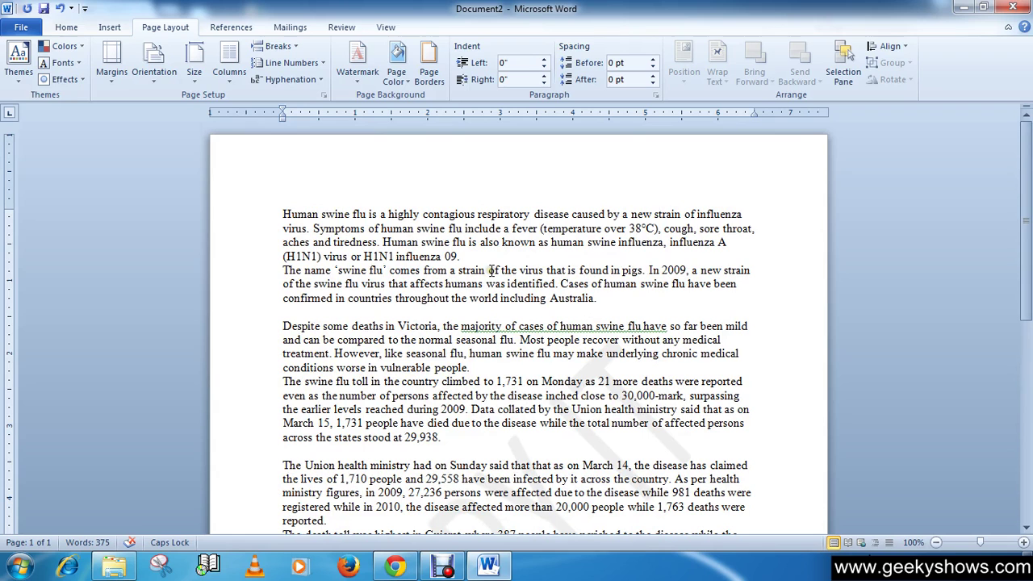
Switch the custom watermark to a picture watermark and choose the Koala sample picture.
click(359, 71)
click(425, 395)
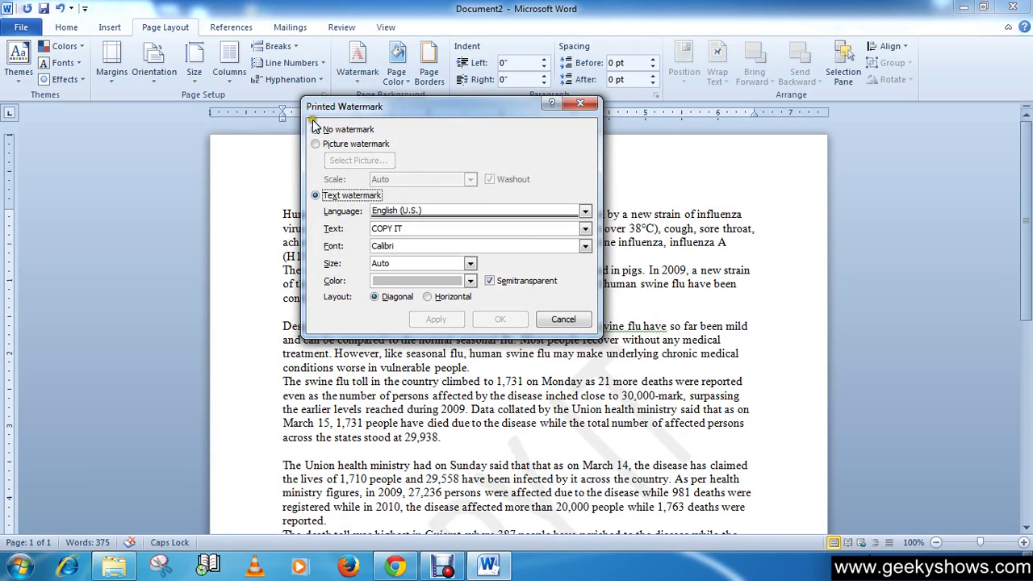
click(327, 146)
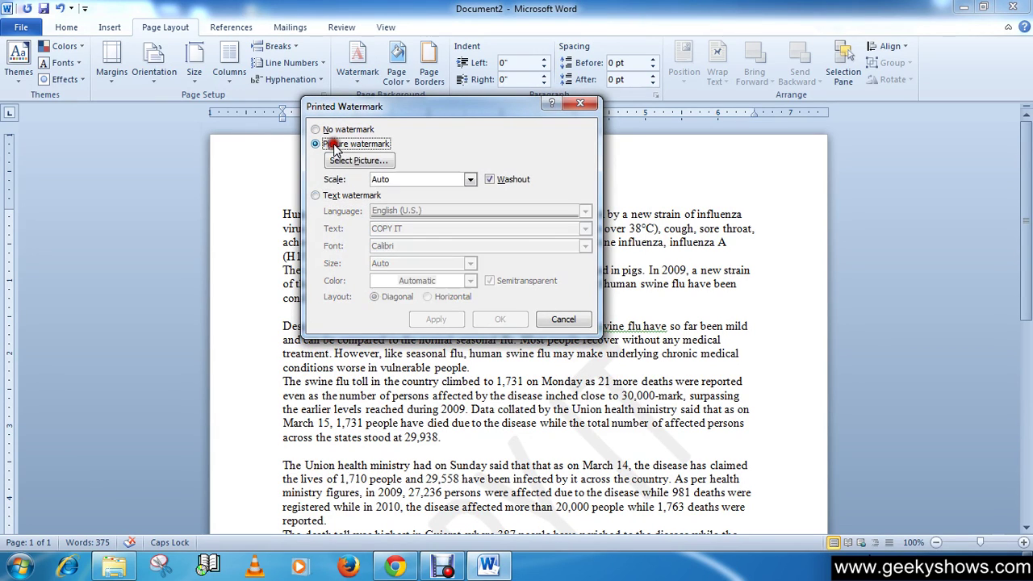
click(369, 162)
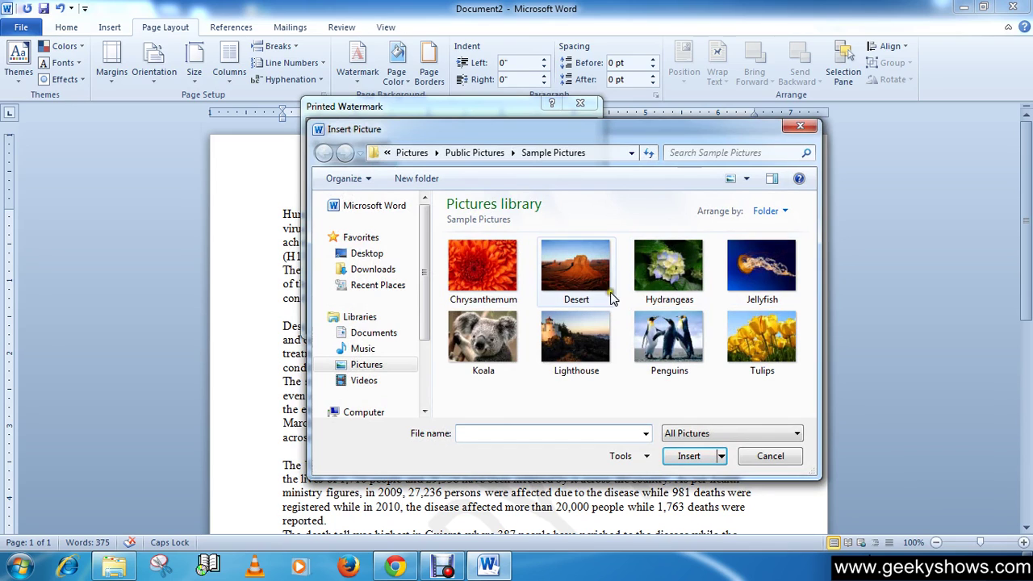
click(494, 347)
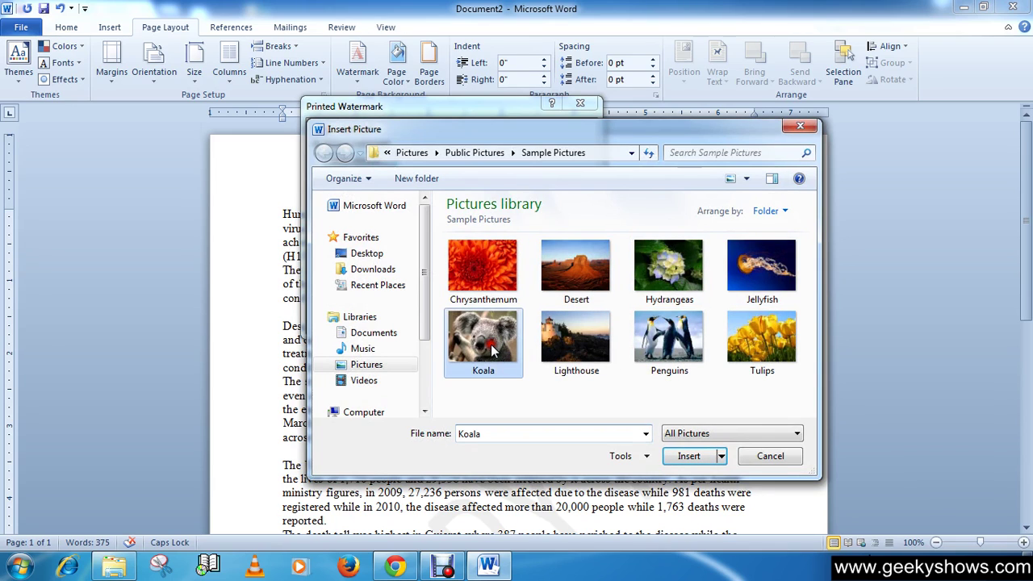
Insert the Koala picture, keep the scale at Auto, and apply the washed-out watermark.
click(694, 460)
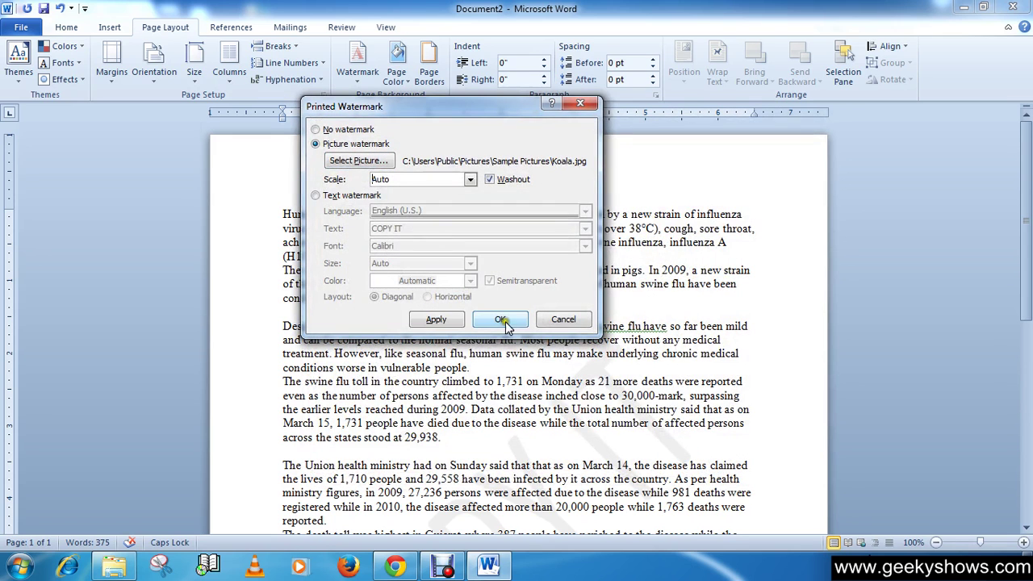
click(470, 180)
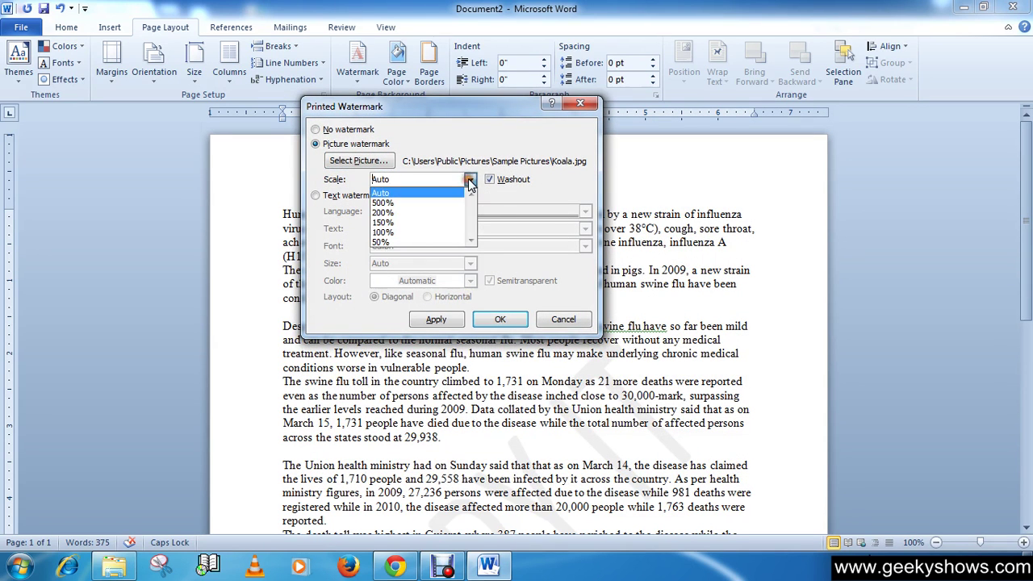
click(502, 202)
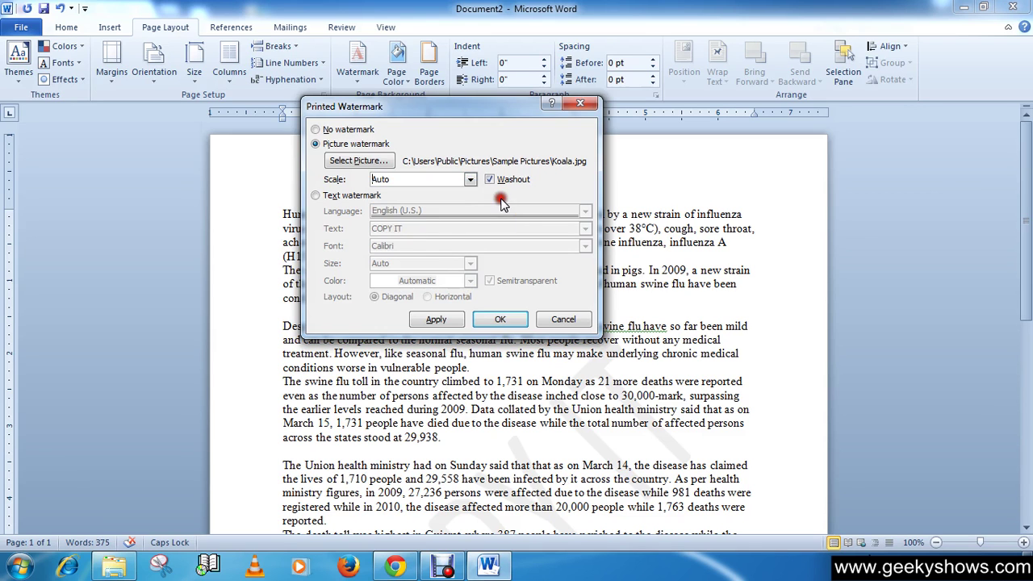
click(500, 320)
Inspect the koala watermark at 110% zoom, return to 100%, and open the Watermark gallery.
scroll(623, 365, down, 3)
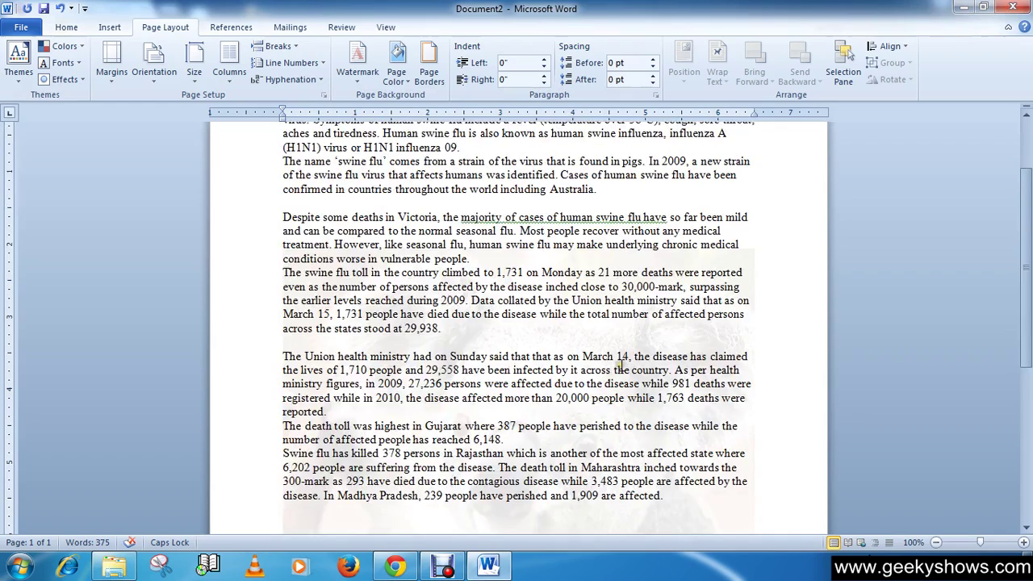
scroll(623, 365, down, 6)
scroll(622, 365, up, 3)
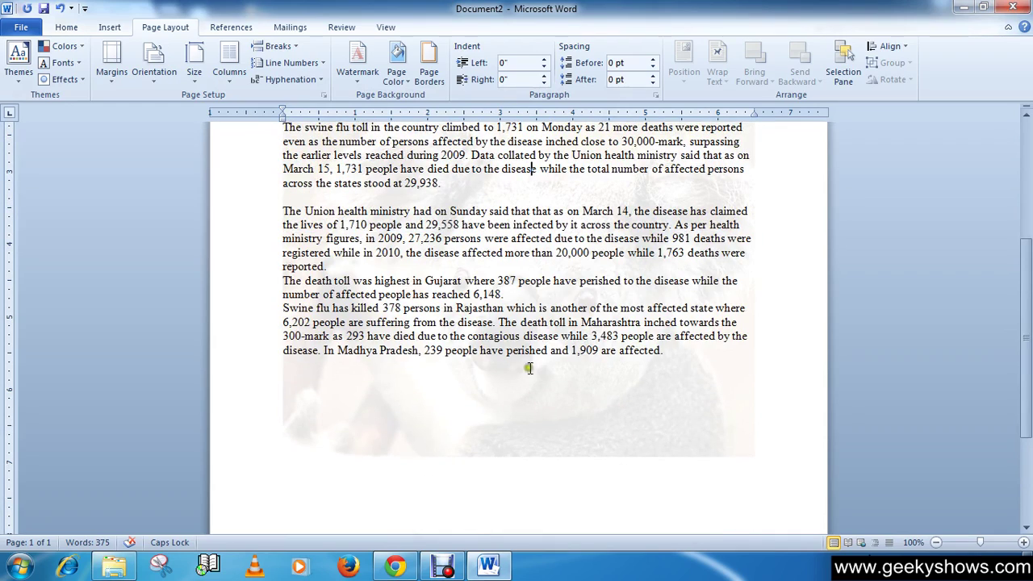
click(1024, 542)
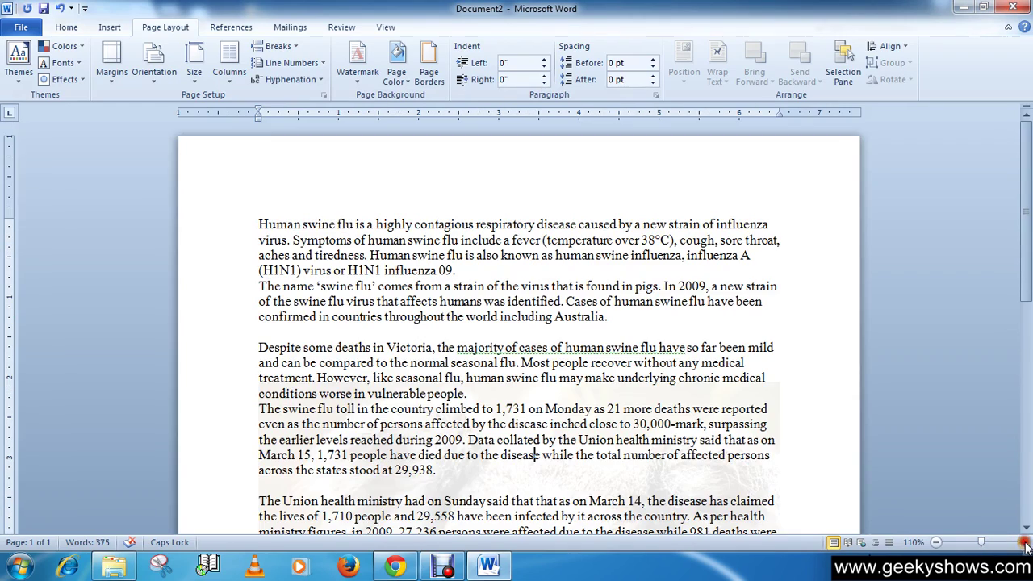
scroll(669, 409, down, 8)
scroll(595, 426, up, 3)
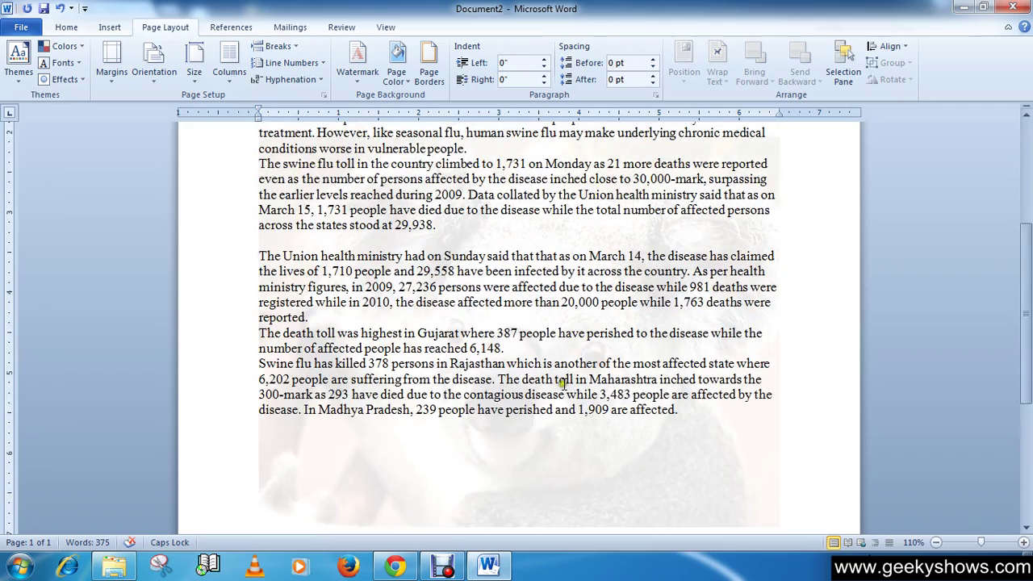
scroll(560, 390, up, 5)
scroll(559, 353, down, 4)
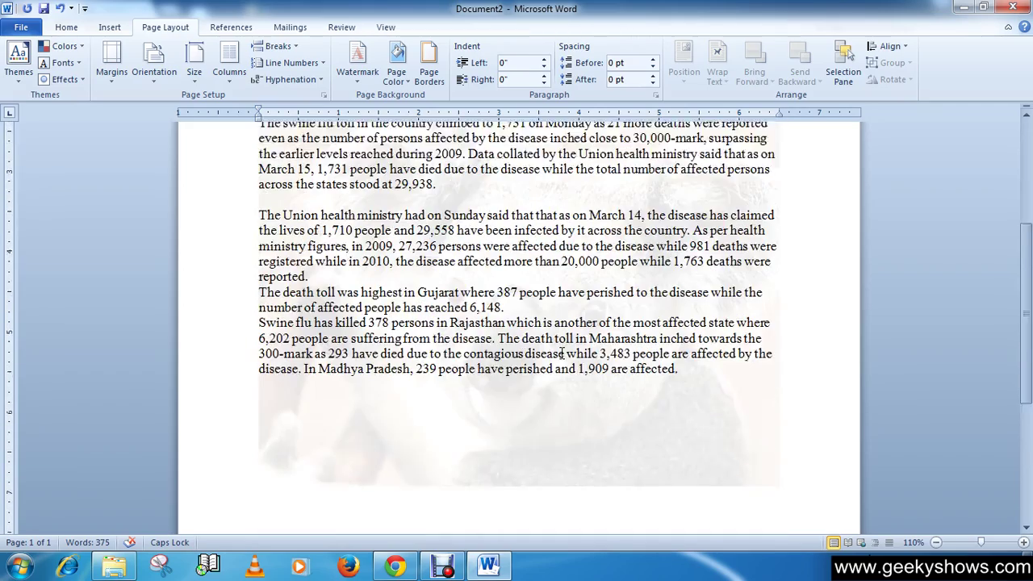
scroll(552, 370, up, 6)
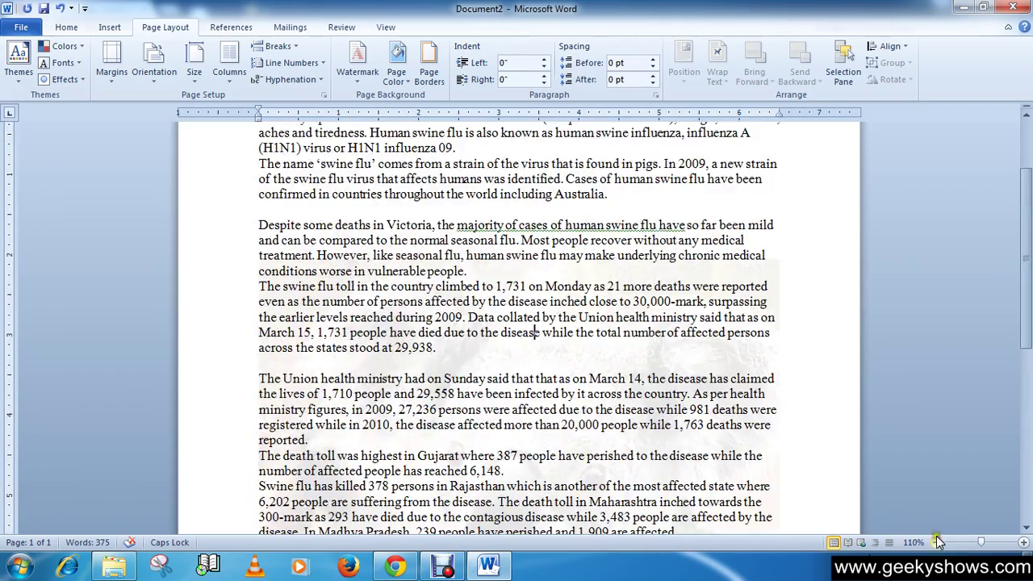
click(936, 542)
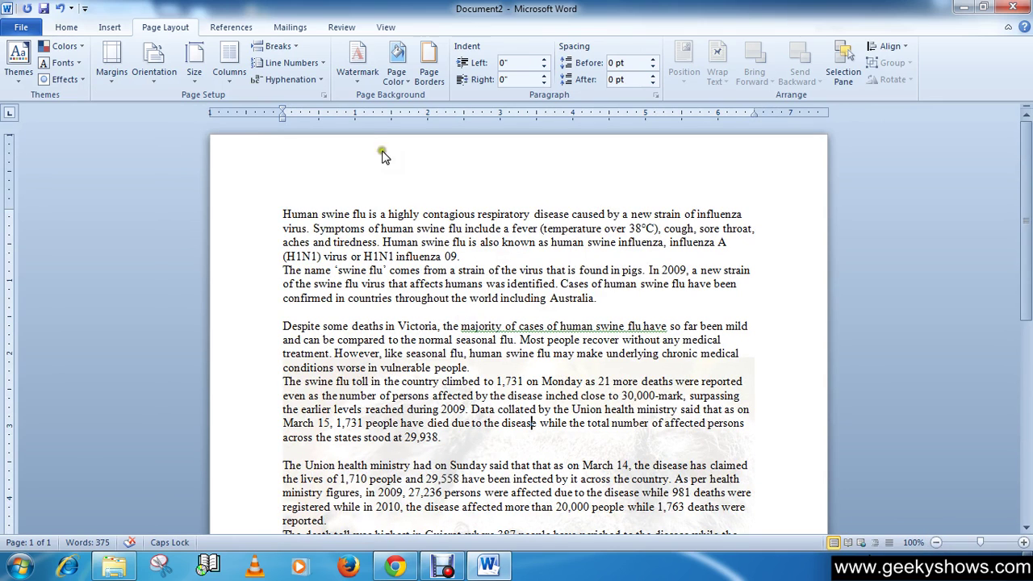
click(351, 84)
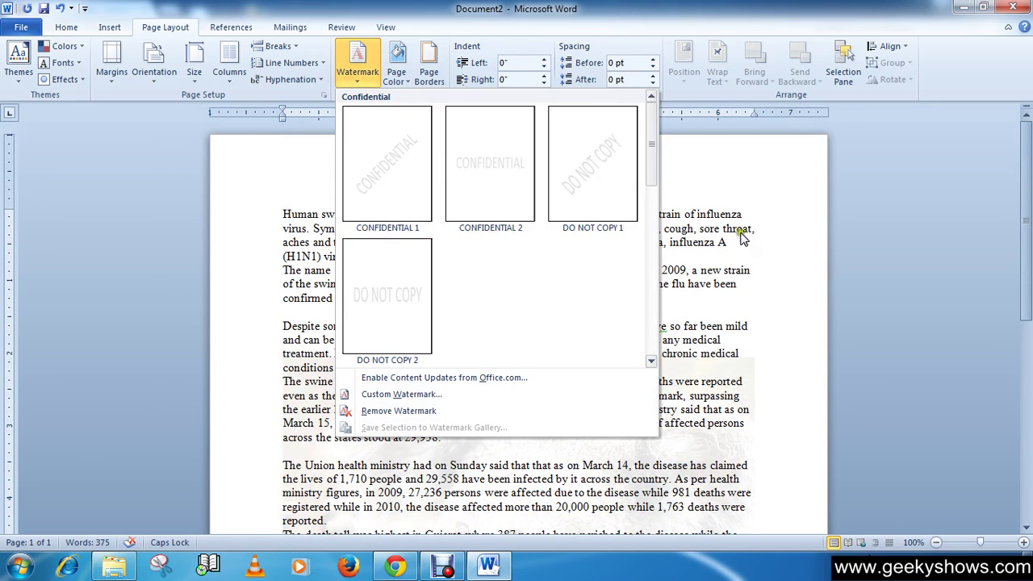
Choose Remove Watermark from the Watermark menu, then scroll to confirm the koala picture is gone.
click(698, 254)
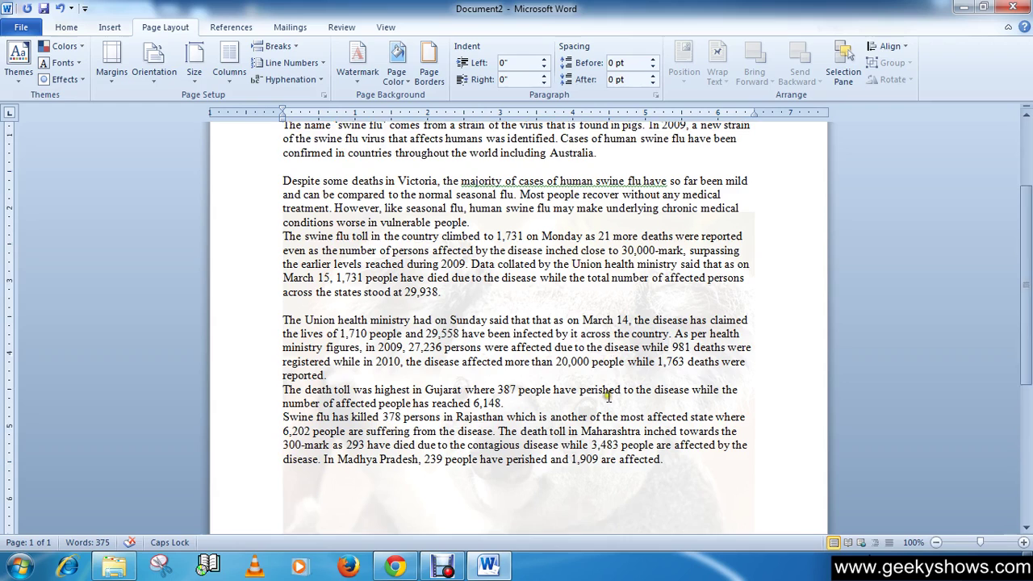
scroll(635, 393, down, 5)
click(355, 65)
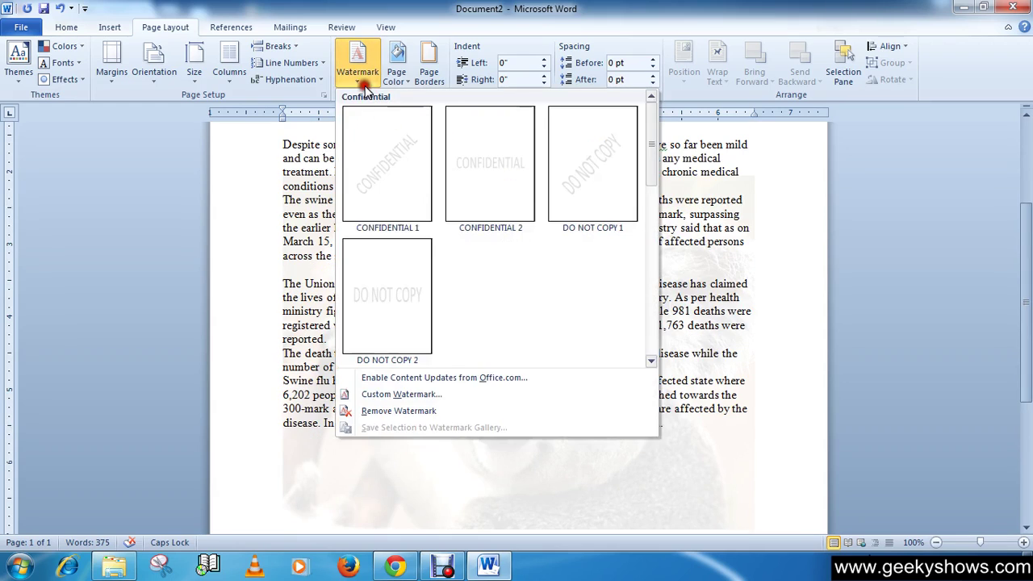
click(403, 411)
scroll(532, 403, up, 2)
scroll(532, 403, up, 3)
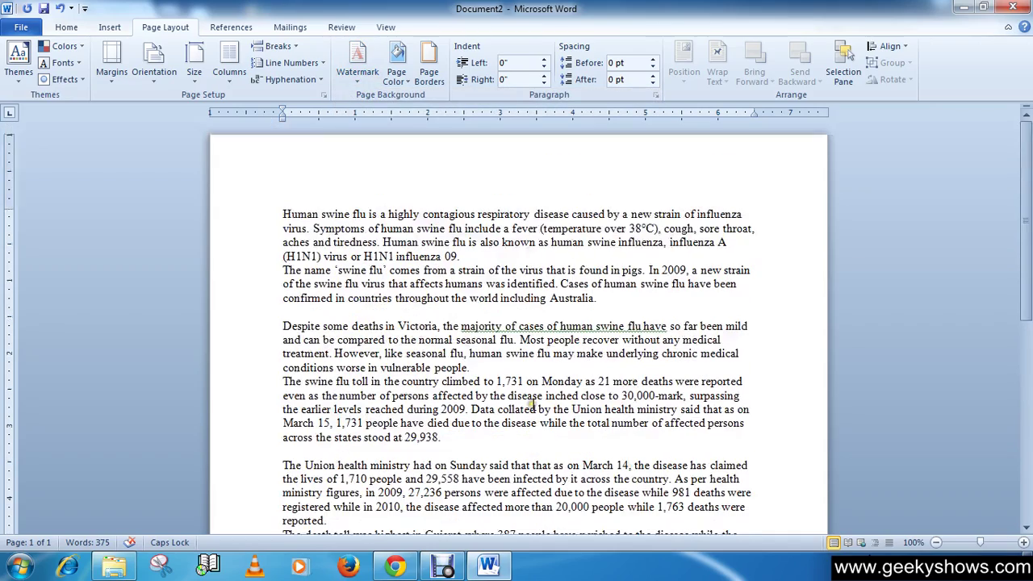
scroll(528, 344, down, 6)
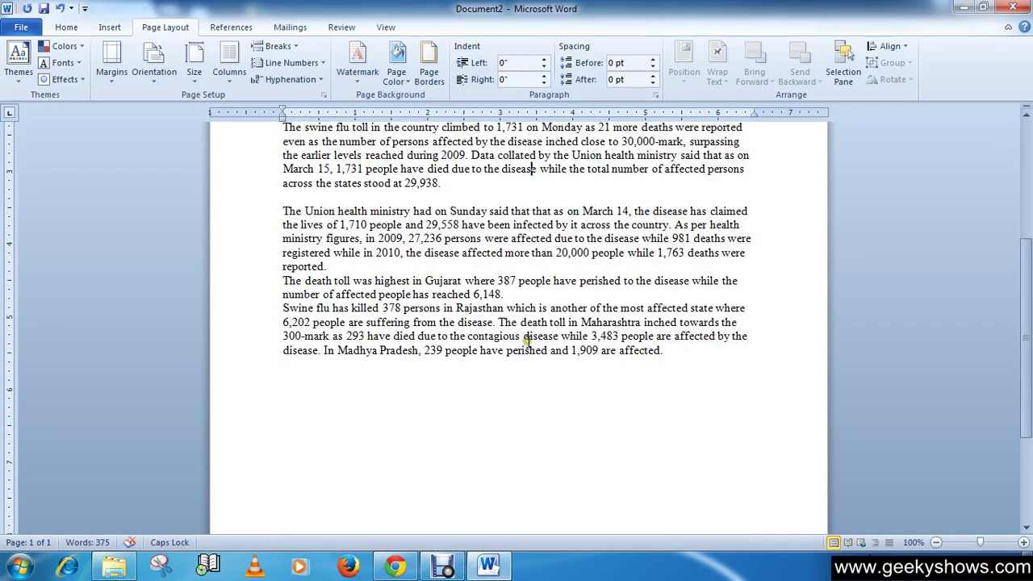
scroll(620, 284, up, 6)
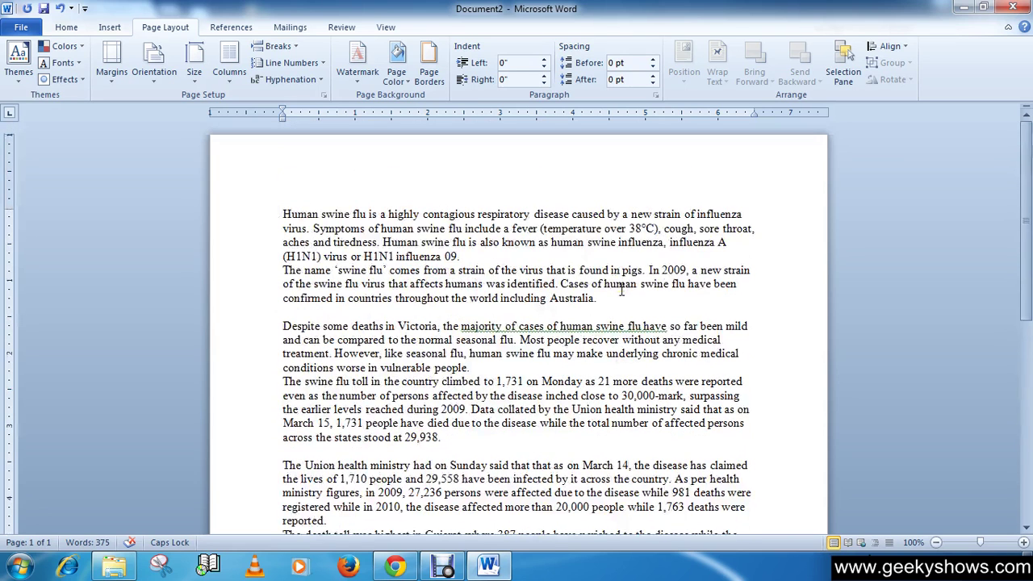